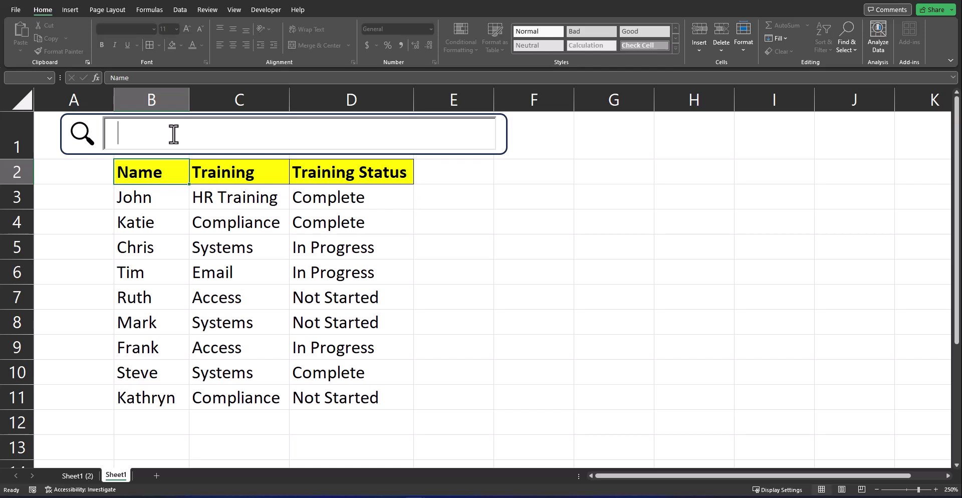
Try the example sheet's search box with a first name from the list and with "Access", clearing the box between searches
text(Katie)
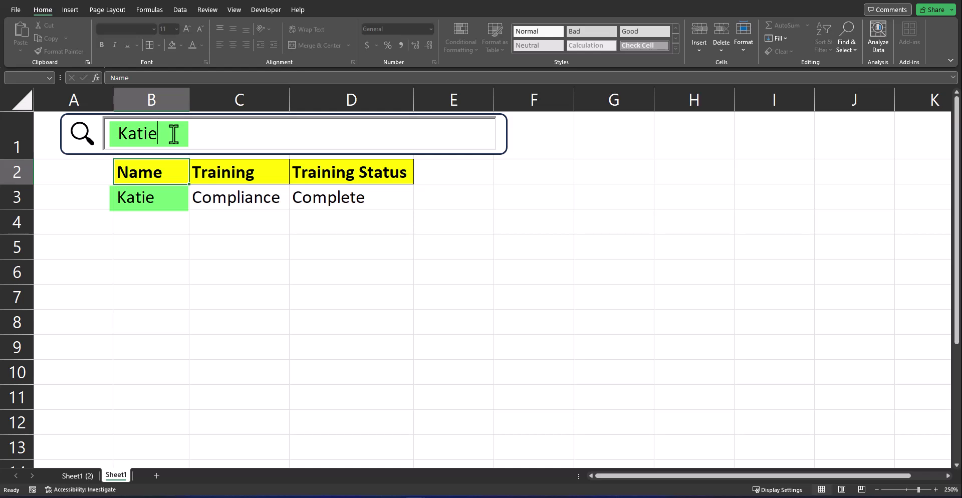
key(BackSpace)
key(BackSpace)
key(BackSpace)
key(BackSpace)
key(BackSpace)
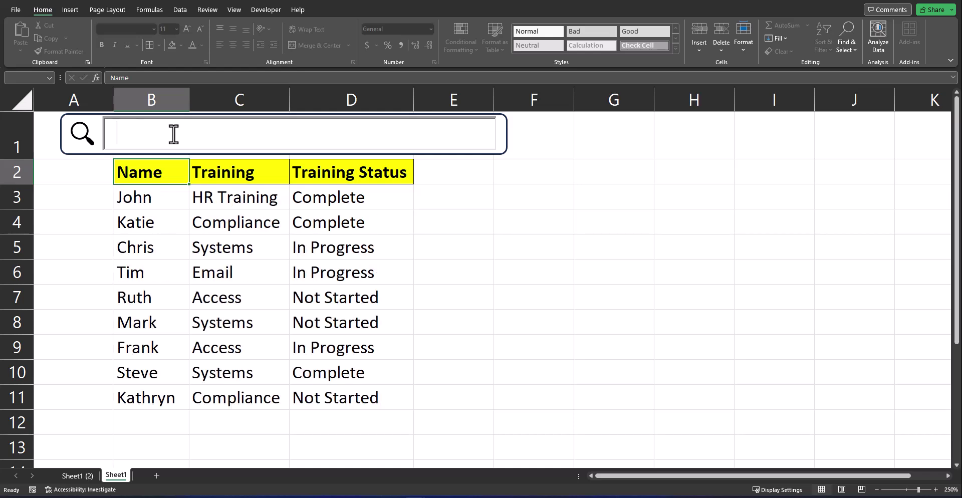
text(Access)
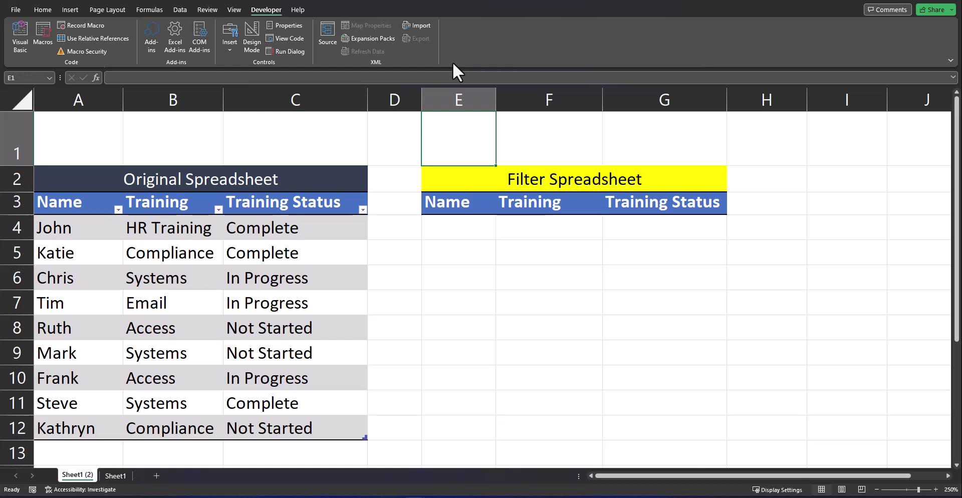
Open the ribbon customization settings
right_click(455, 48)
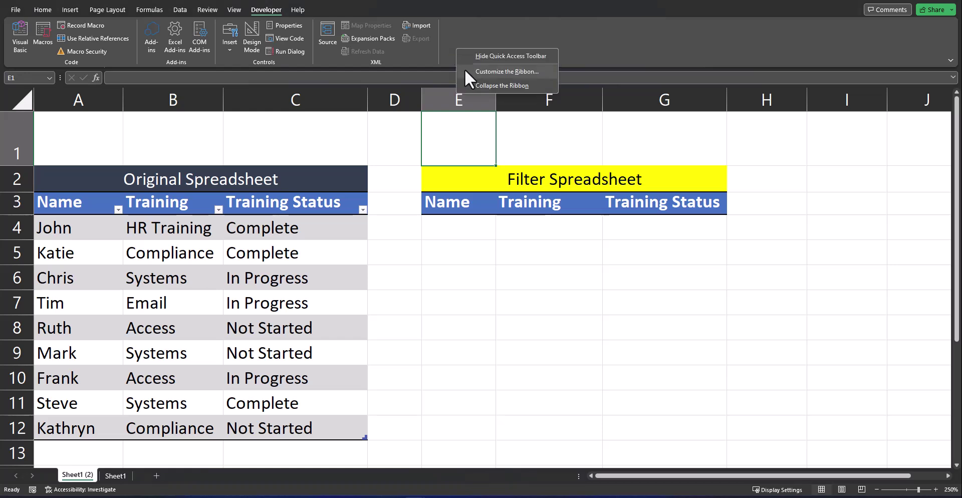
click(464, 71)
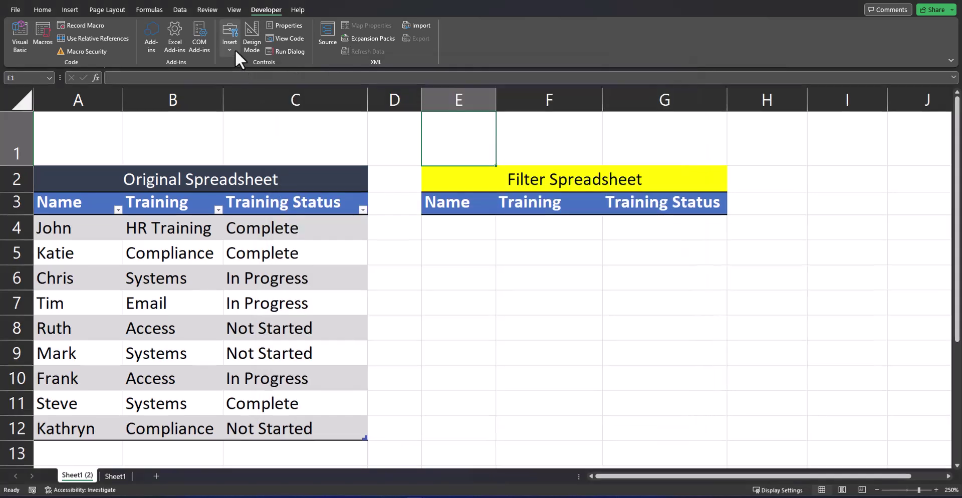
Insert an ActiveX text box across cells E1:G1, directly above the Filter Spreadsheet heading
click(232, 48)
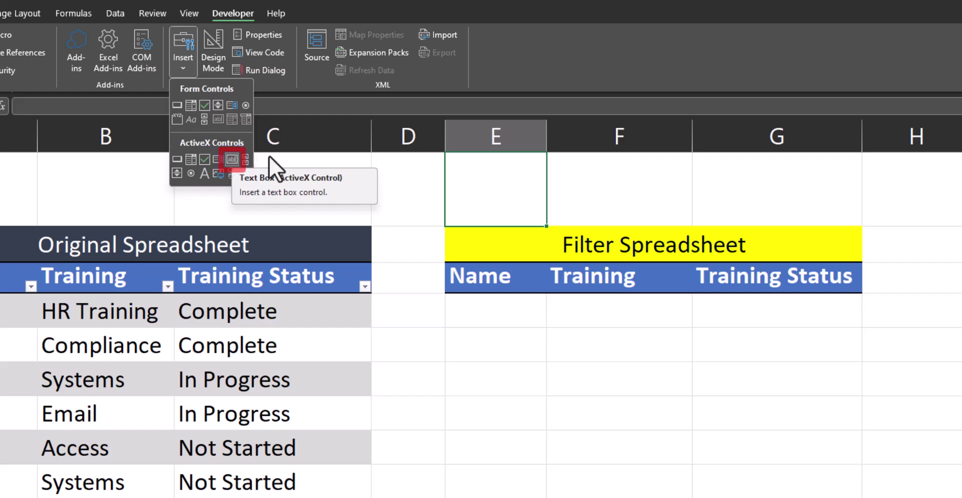
click(232, 159)
drag(447, 159, 856, 223)
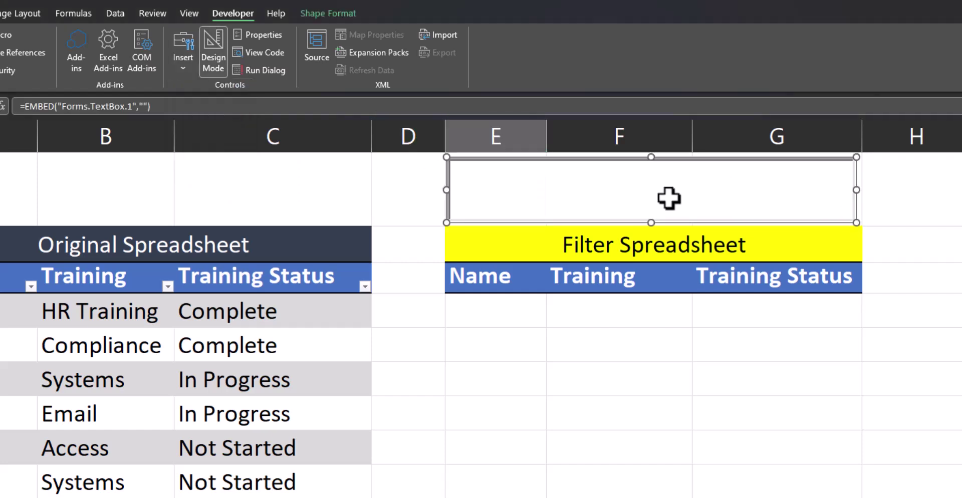
Set the text box's LinkedCell property to F1 and turn off Design Mode
click(258, 35)
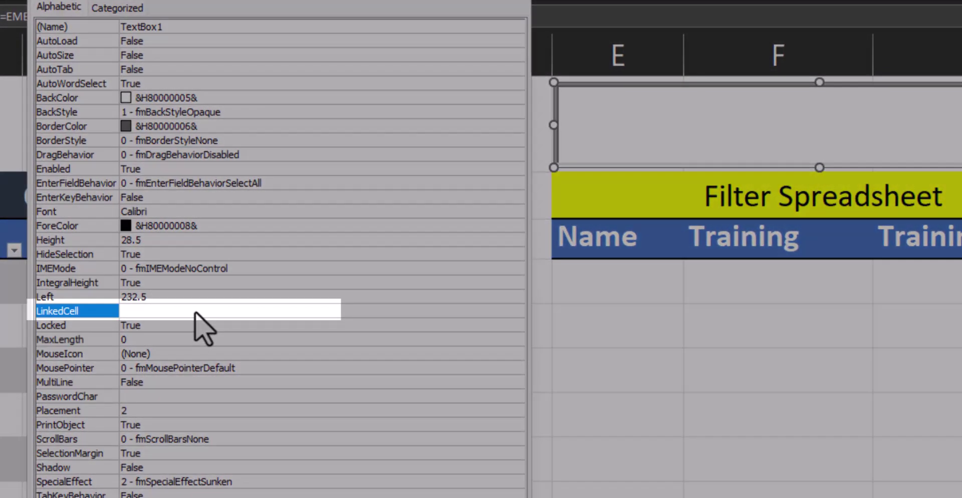
click(195, 311)
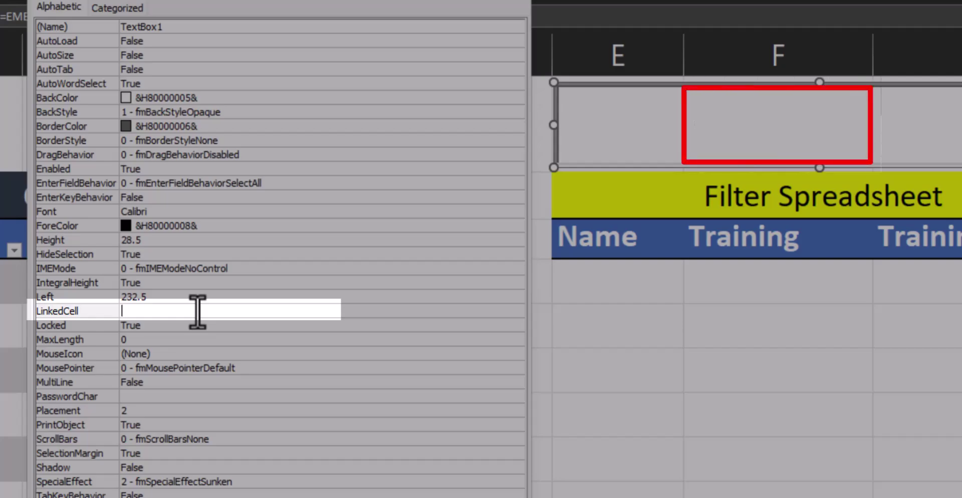
text(F1)
click(198, 297)
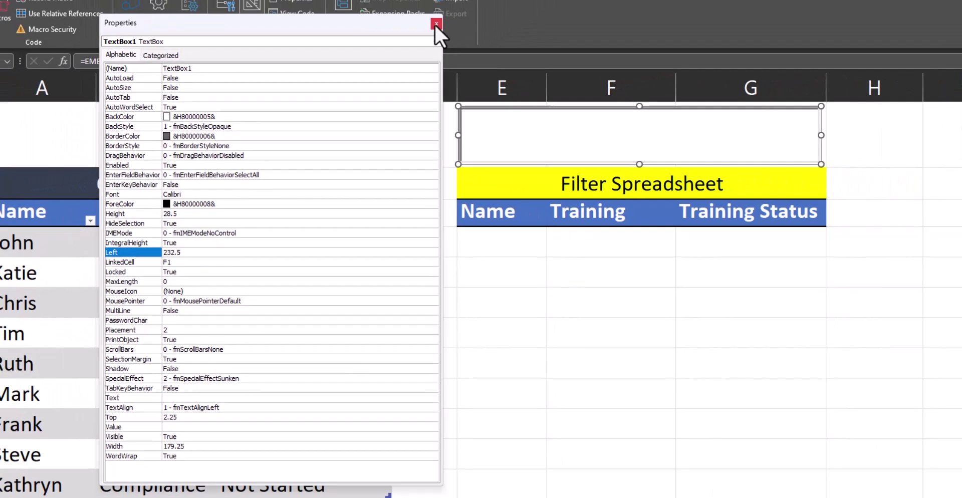
click(435, 23)
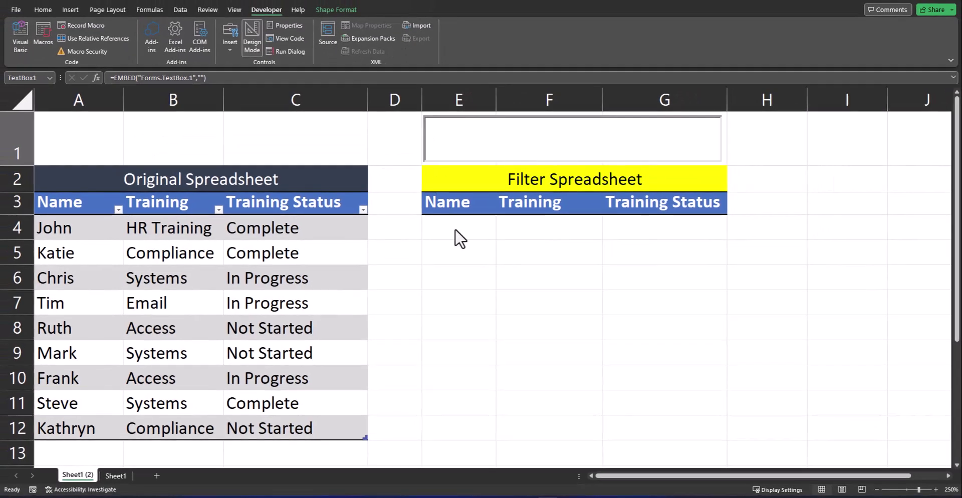
click(260, 35)
Start a FILTER formula in cell E4 with all data rows of the original table, Table2, as the array
click(489, 229)
text(=Filte)
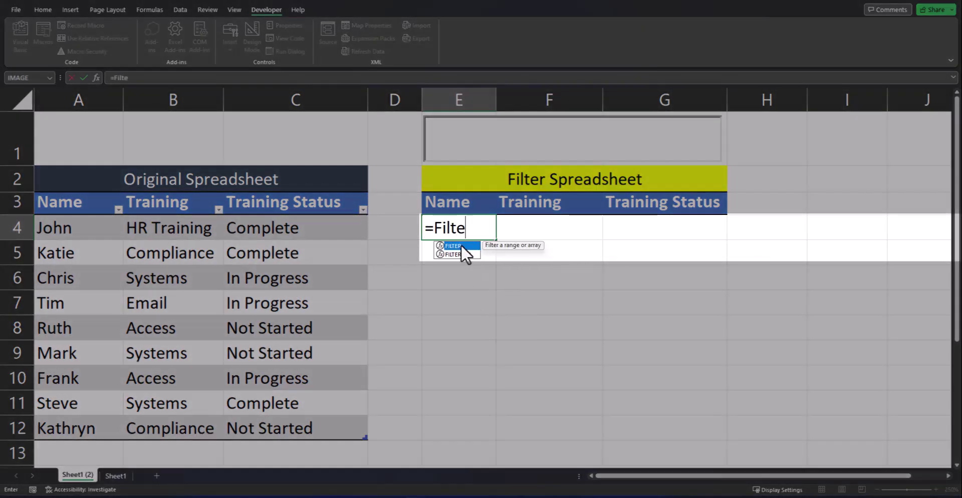
double_click(459, 246)
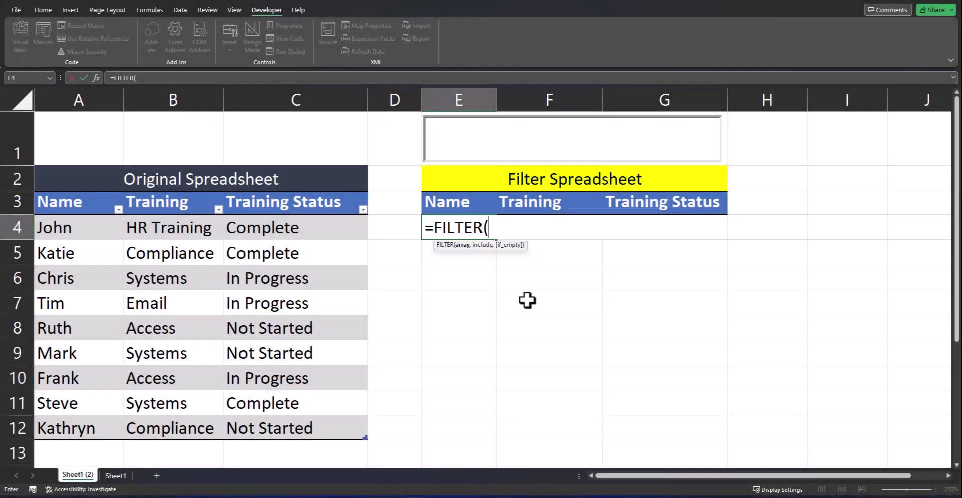
drag(118, 229, 333, 425)
text(,)
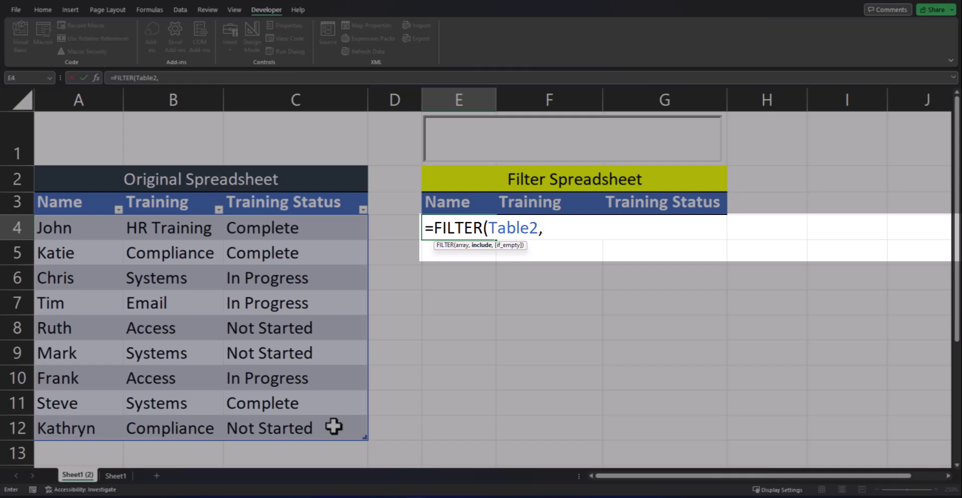
Complete the formula with ISNUMBER(SEARCH(F1,Table2[Name])) as the include condition and "No Match" as the empty result
text(ISNU)
key(Tab)
text(SEAR)
key(Tab)
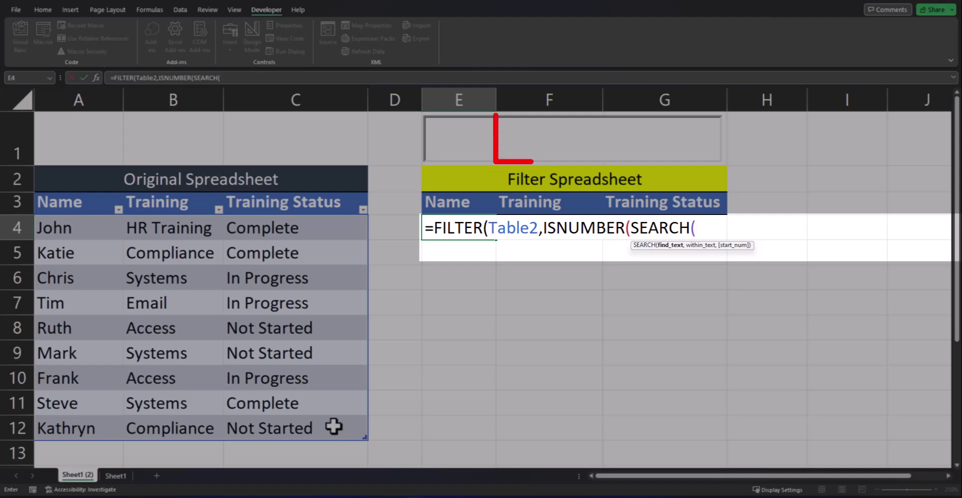
text(F1,)
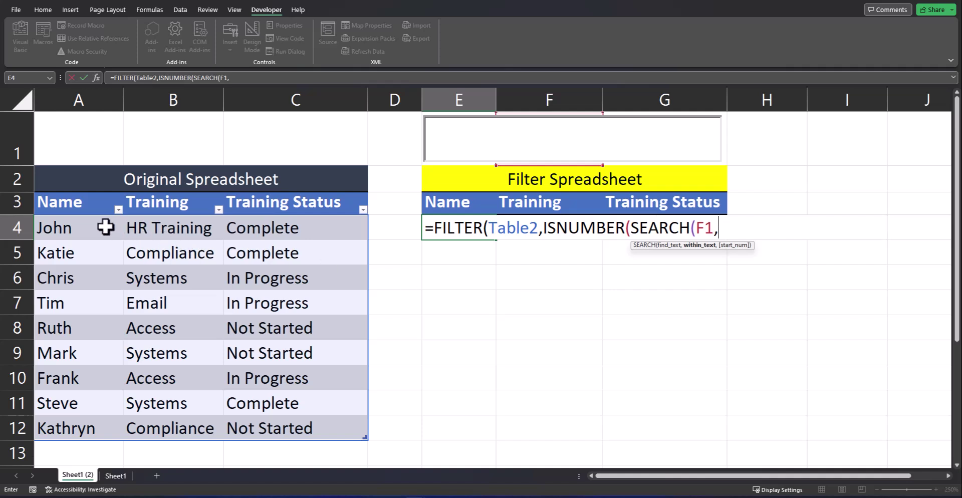
drag(108, 228, 113, 422)
text()),"No Matc)
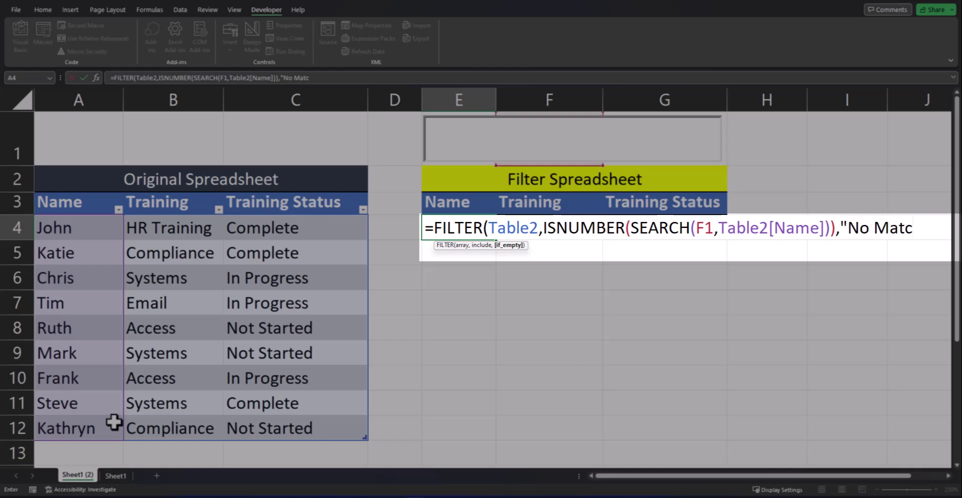
text(h"))
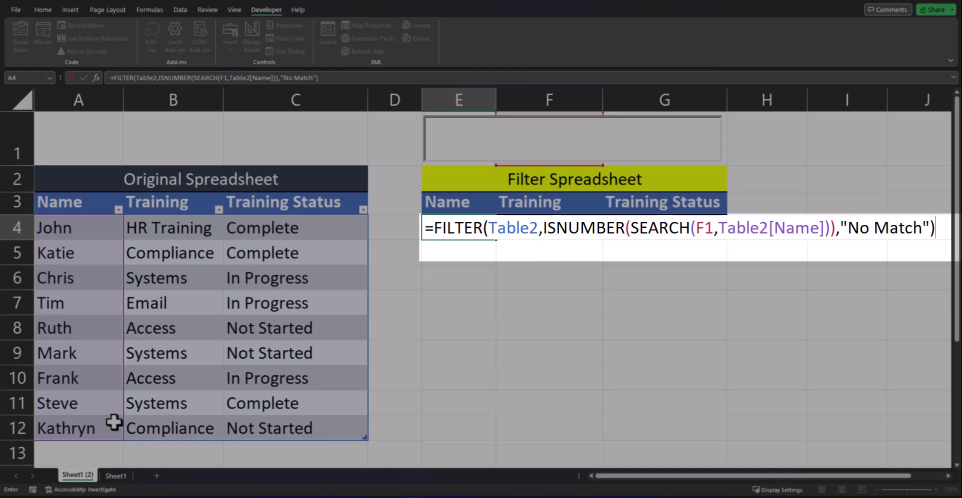
key(Return)
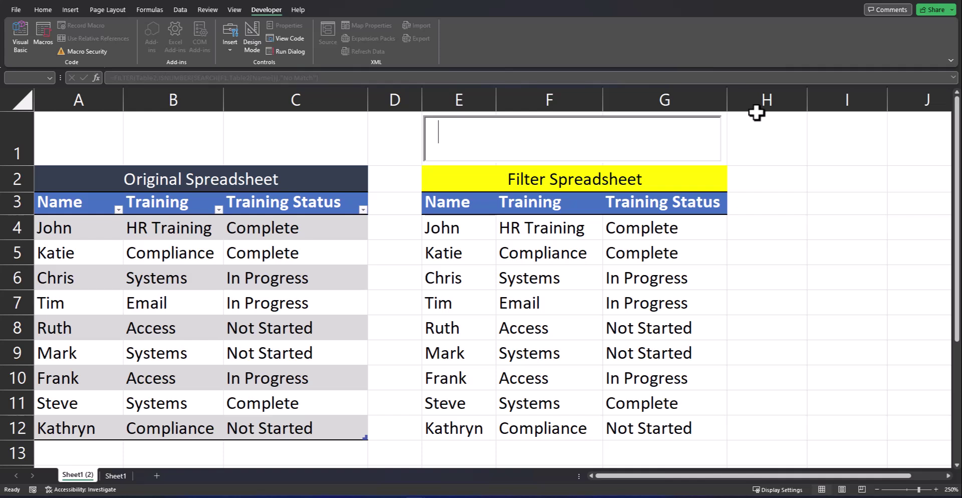
Test the search box above the filtered list with "St" and with "Email"
text(St)
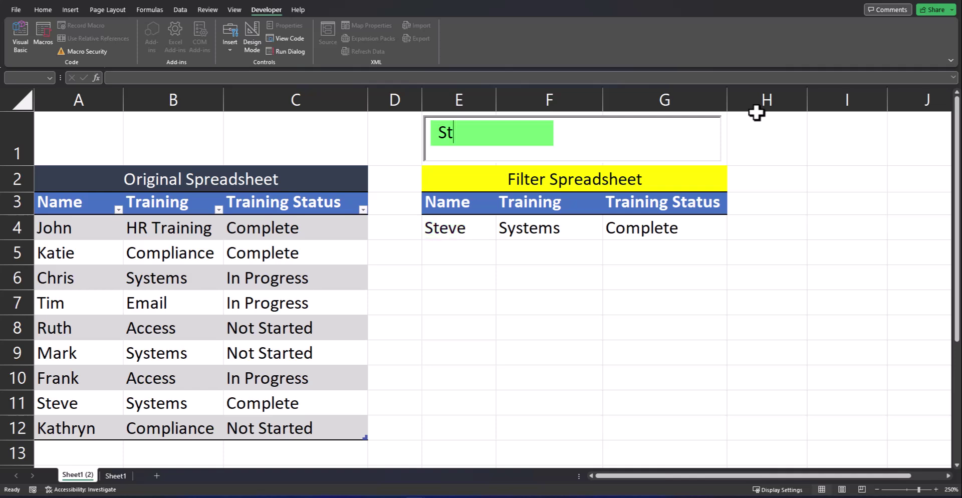
key(BackSpace)
key(BackSpace)
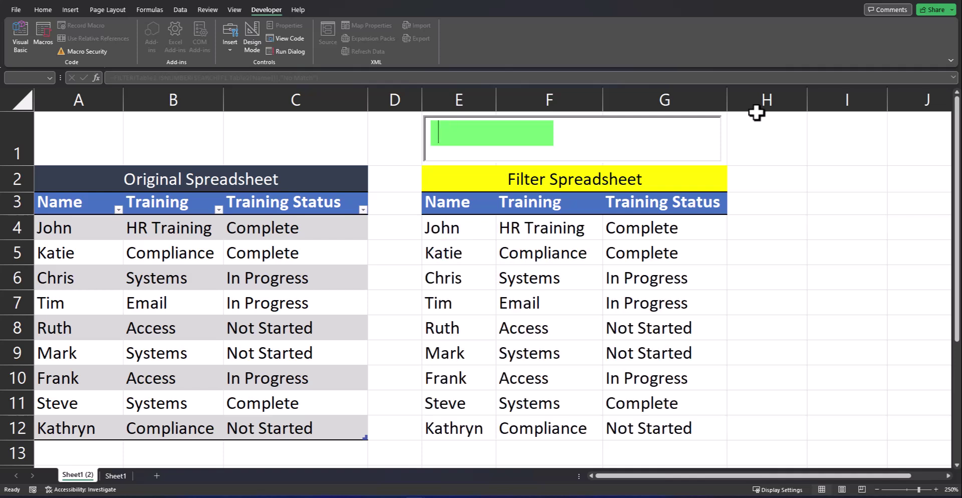
text(Email)
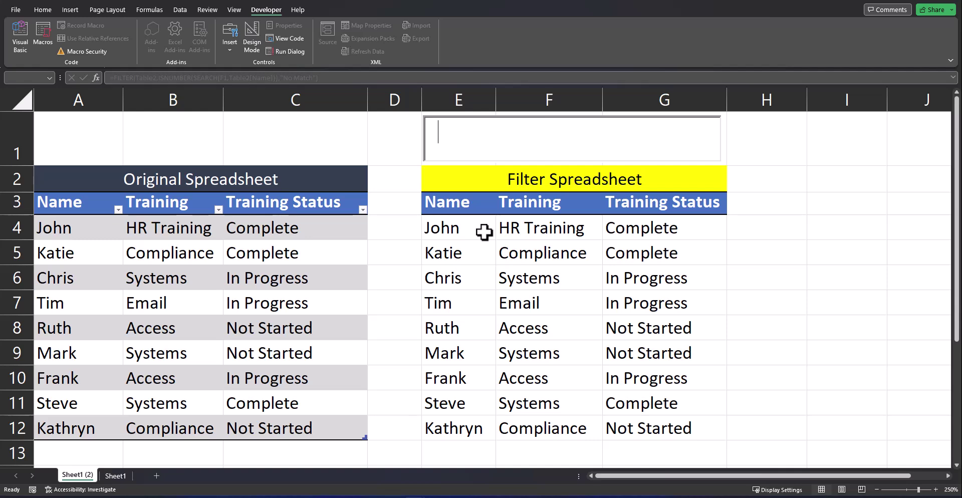
Enclose the ISNUMBER condition of the E4 formula in parentheses and add line breaks before the "No Match" argument
double_click(483, 231)
text(()
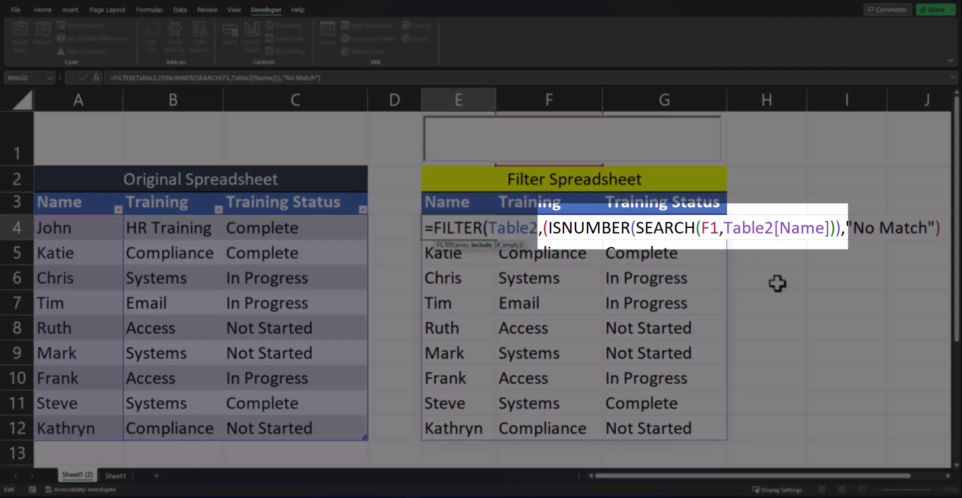
click(841, 228)
text())
key(alt+Return)
key(alt+Return)
key(Up)
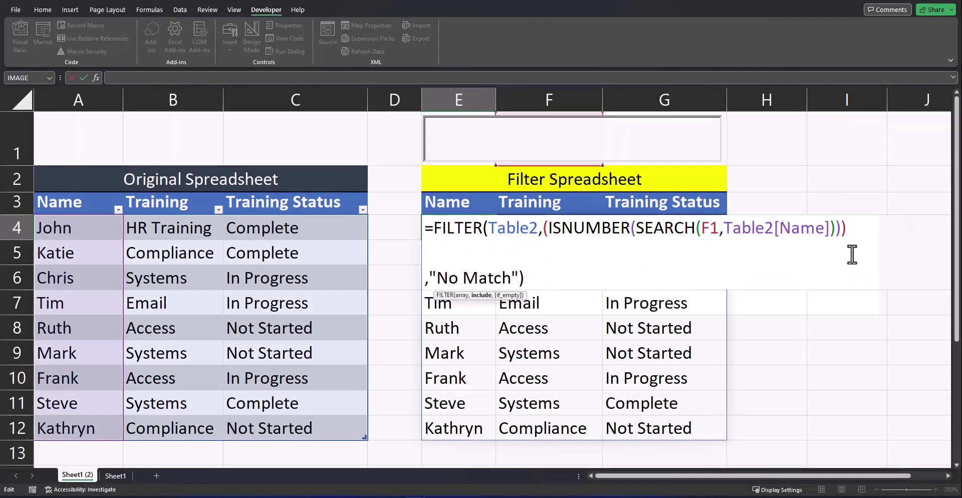
Add the second include condition +(ISNUMBER(SEARCH(F1,Table2[Training]))) on the formula's empty line
text(+)
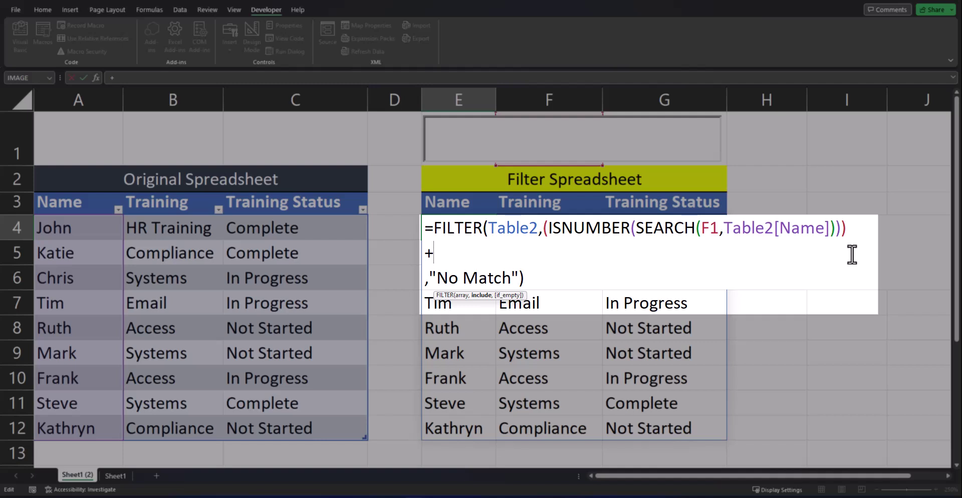
text((IS)
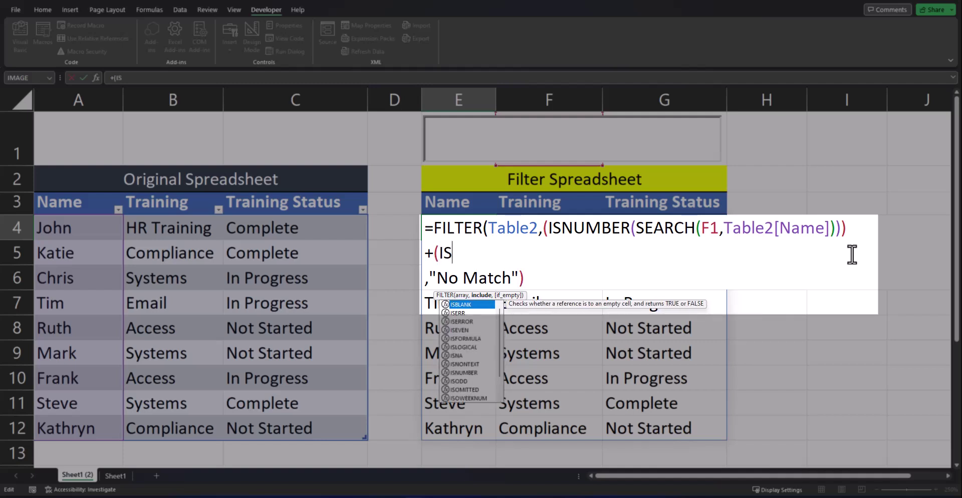
text(NUMBER(Sear)
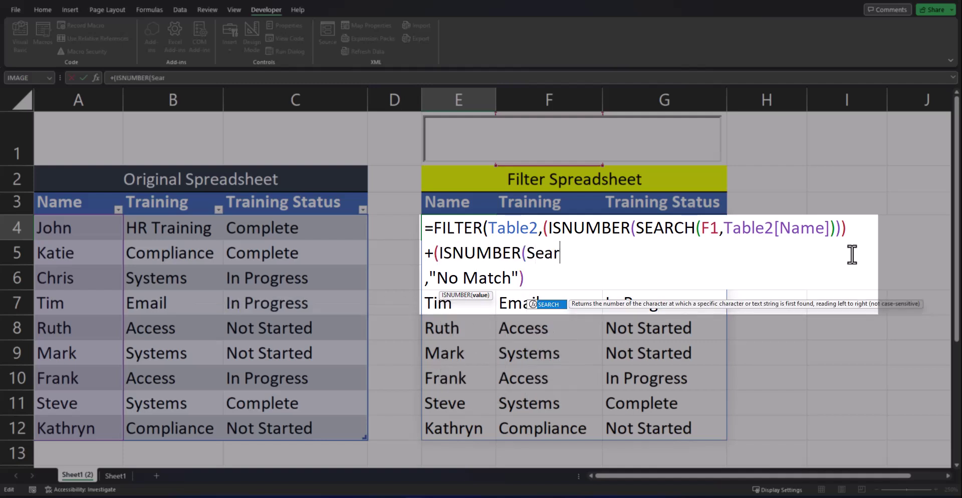
key(Tab)
text(F1)
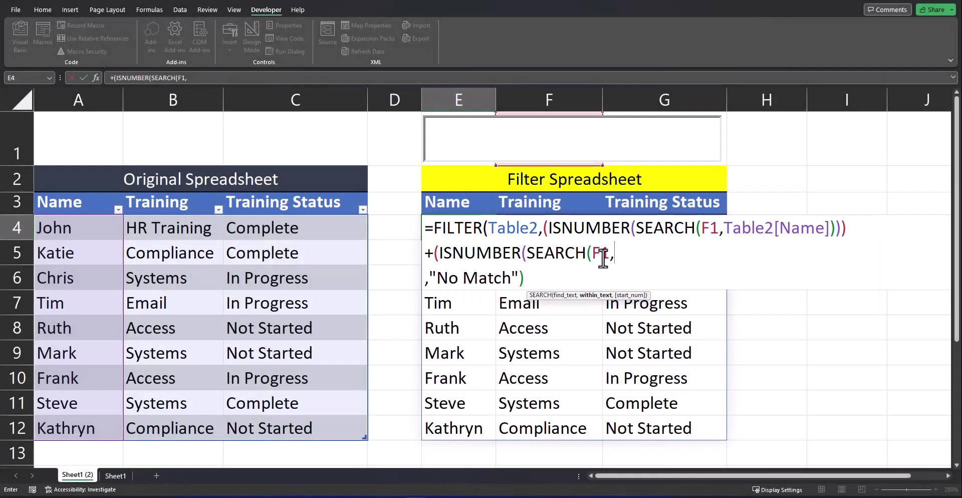
text(,)
drag(213, 228, 181, 423)
text())))
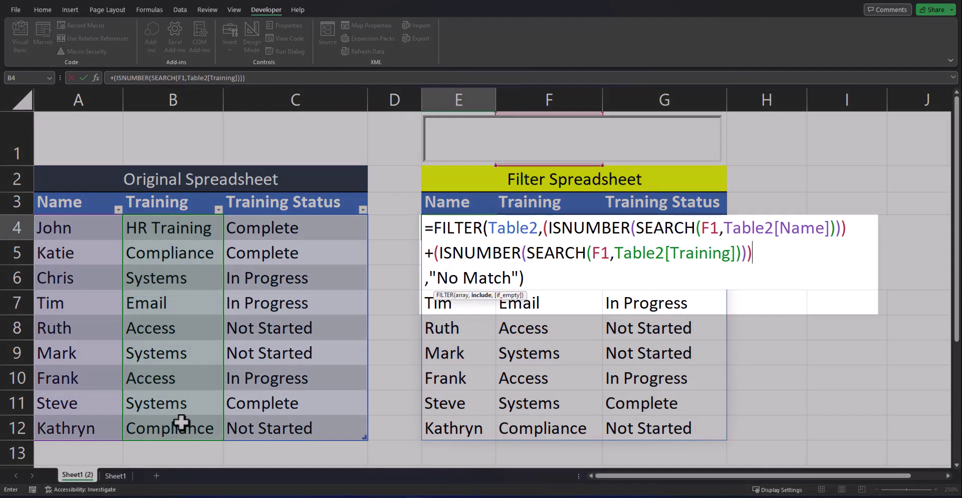
Add a third ISNUMBER(SEARCH) condition on a new line, looking for F1 in the Training Status column, and commit the formula
key(alt+Return)
text(+(ISNUMBER(SEARCH(F)
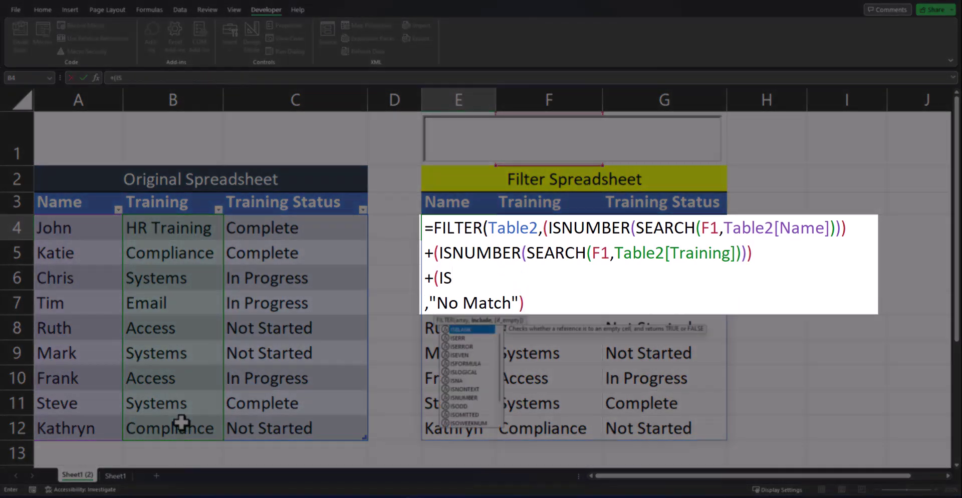
text(1,)
drag(333, 225, 323, 429)
text())))
click(697, 301)
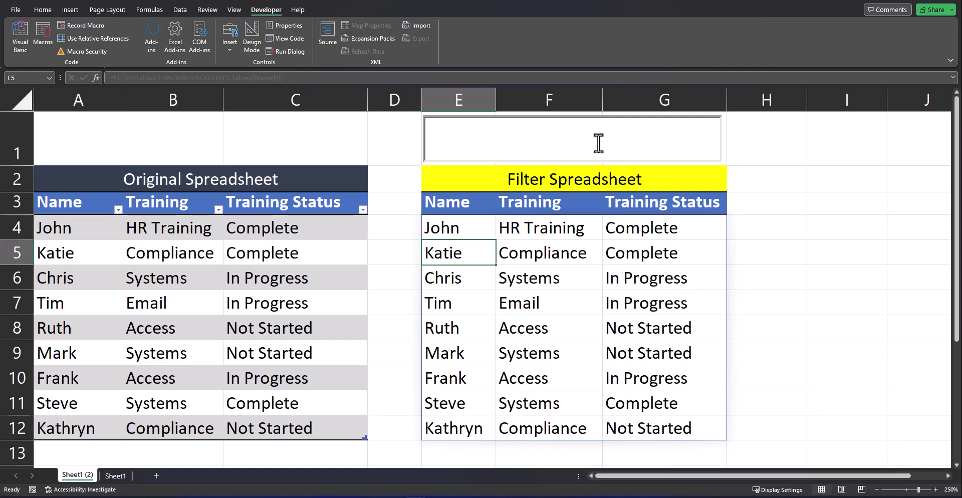
Test the search across the other columns by entering "Email" and replacing it with "Not St" in the search box
click(599, 144)
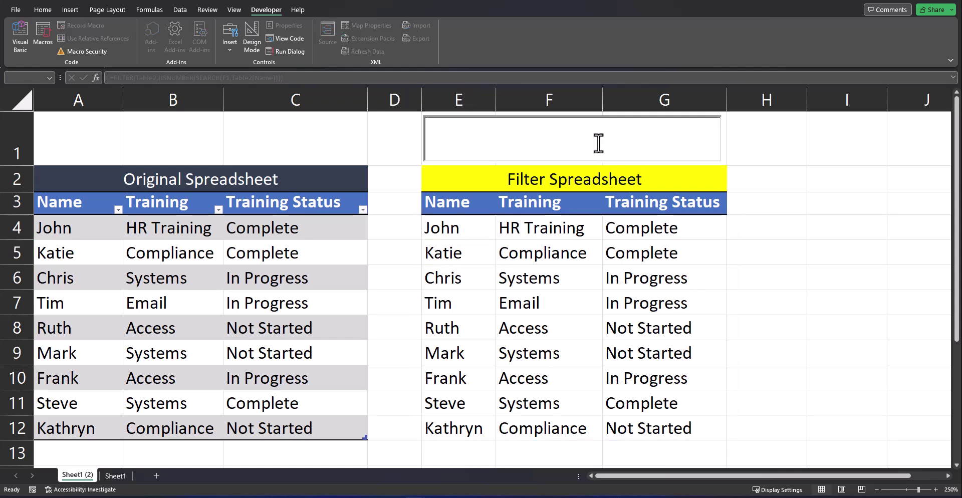
text(Email)
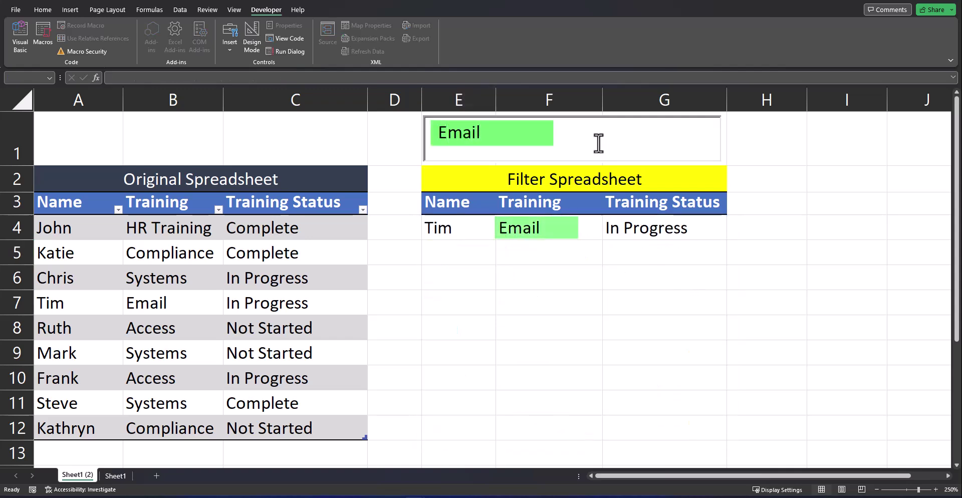
key(BackSpace)
key(BackSpace)
key(BackSpace)
key(BackSpace)
text(Not St)
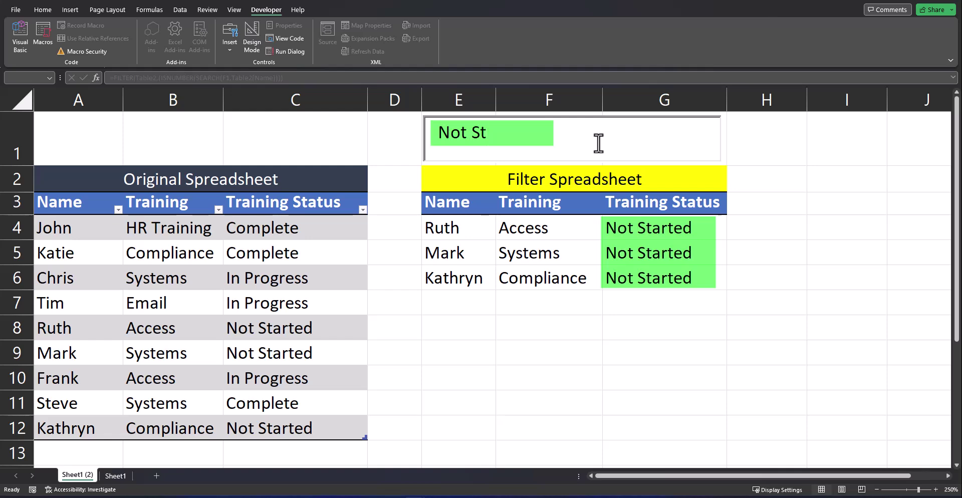